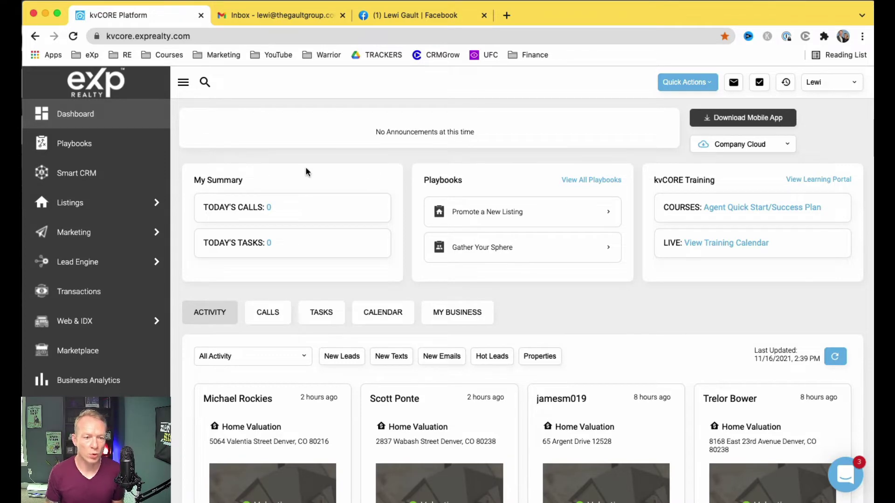
Step: Go to Lead Engine > All Lead Engine Tools and open the IDX Squeeze Page builder
click(75, 143)
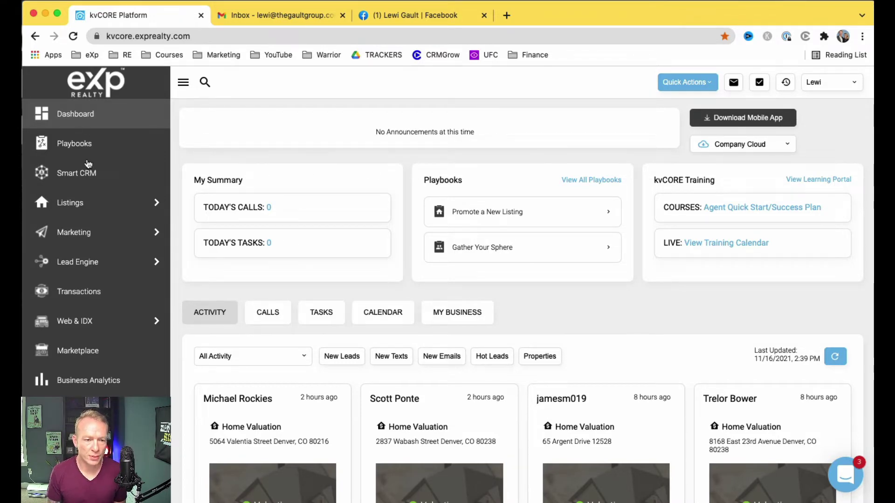
click(93, 266)
click(229, 270)
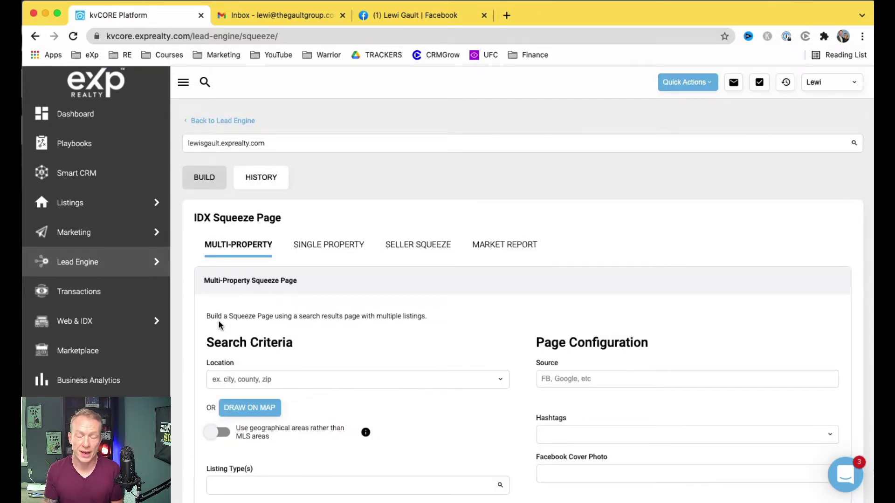
scroll(301, 310, down, 3)
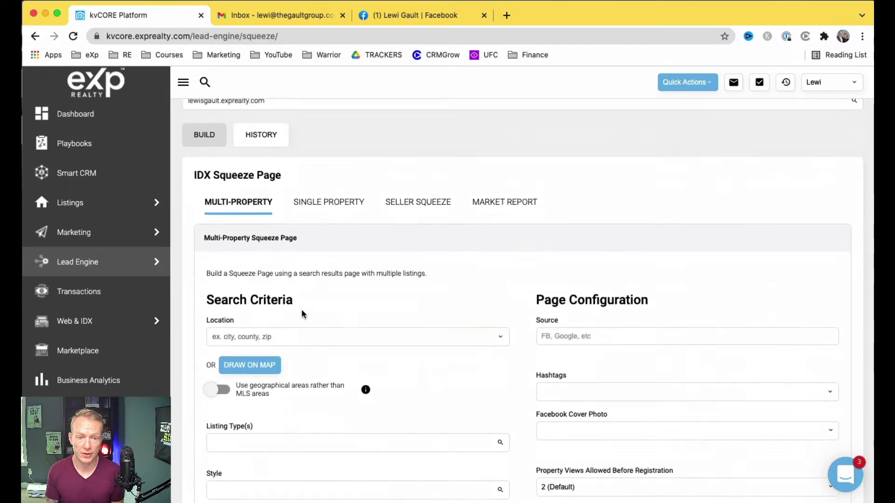
scroll(327, 182, up, 3)
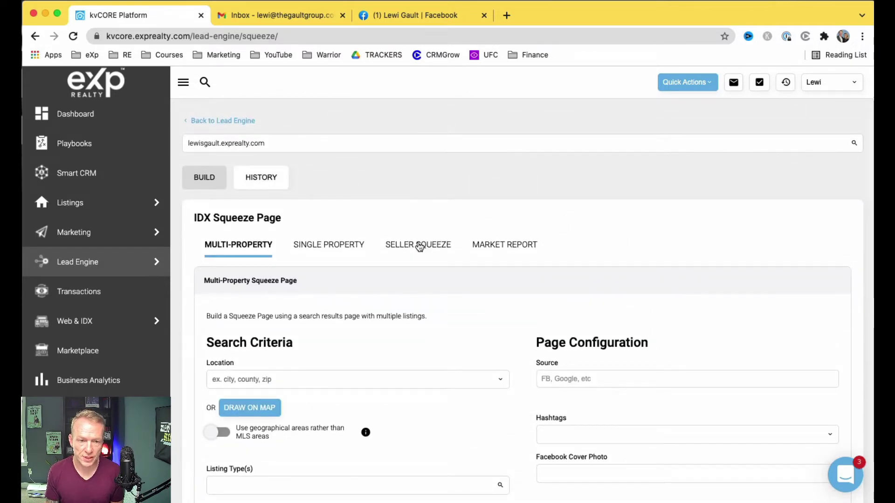
Step: Switch to the Seller Squeeze form and set the source to 'FB Seller Value Post'
click(419, 246)
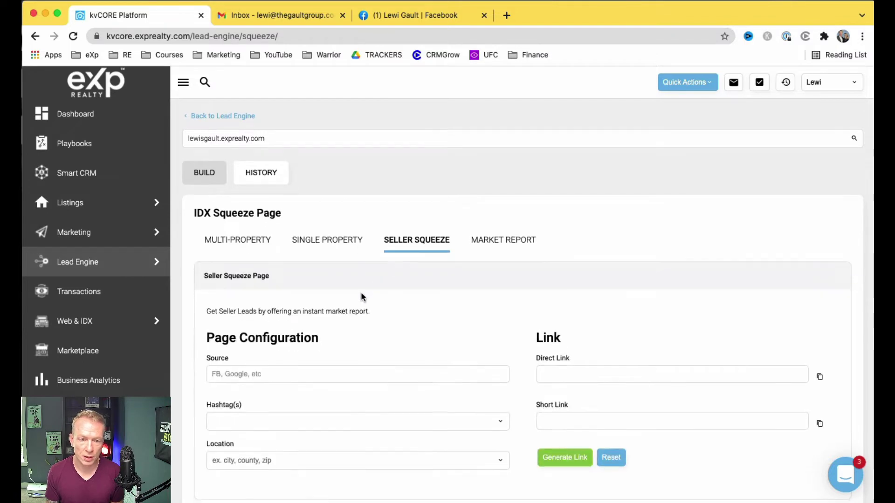
scroll(361, 292, down, 2)
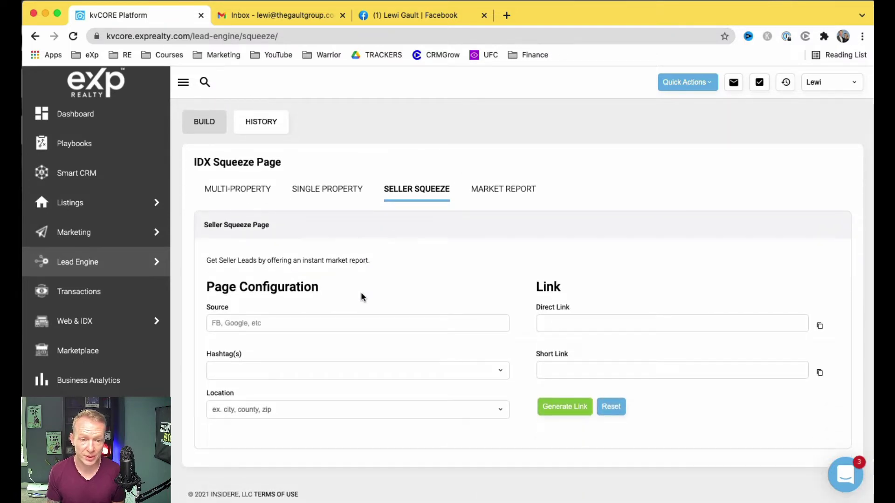
click(275, 324)
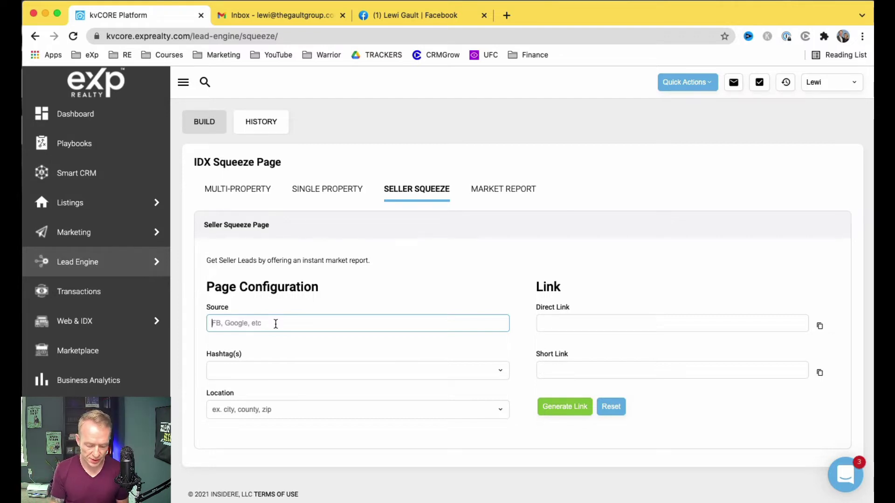
text(FB)
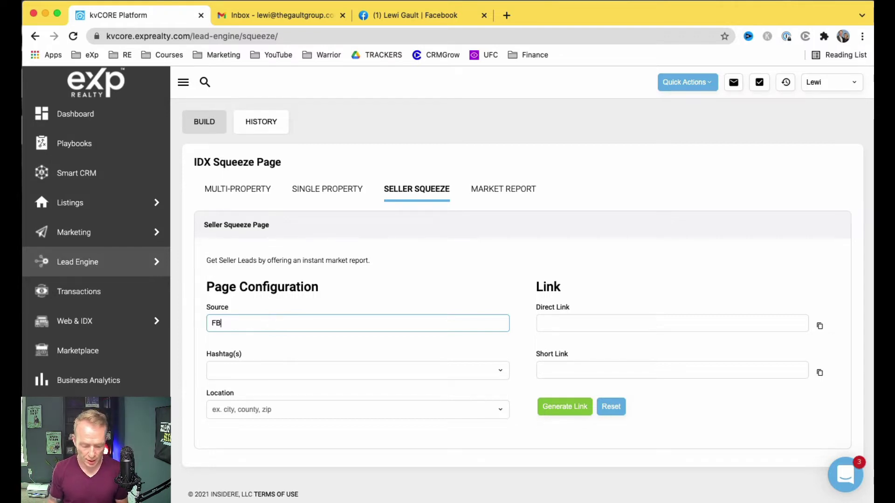
text( Seller )
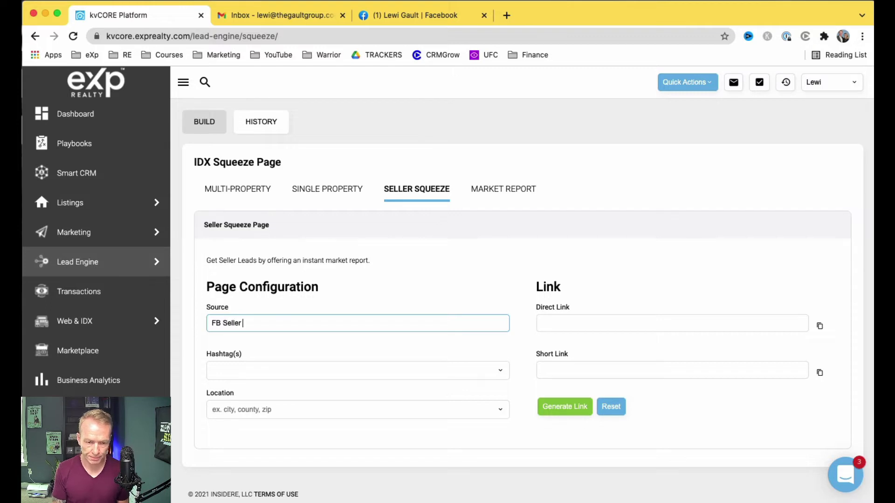
text(Valu)
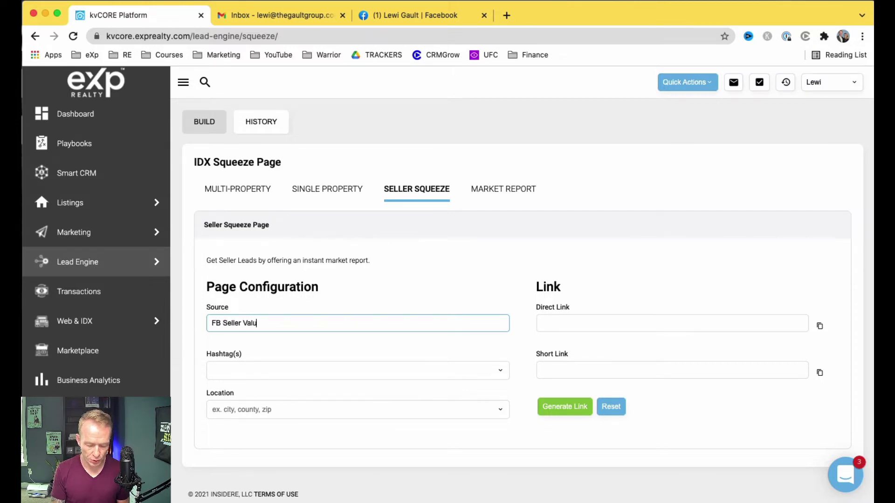
text(e oPost)
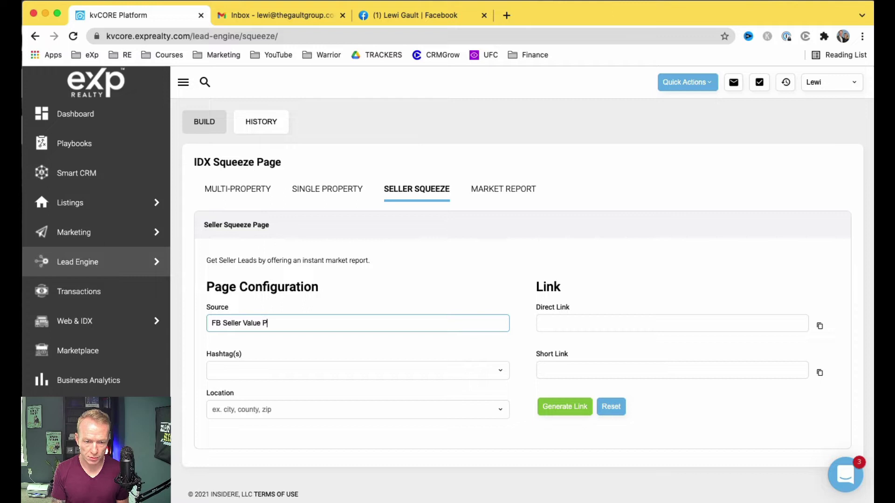
Step: Add the hashtag fbsellerpost and set the location to City: Denver, CO
click(278, 370)
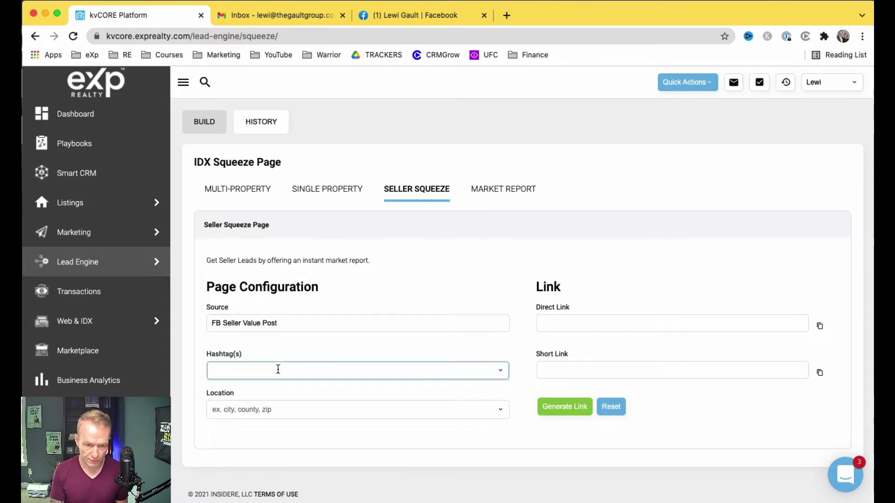
text(fbseller)
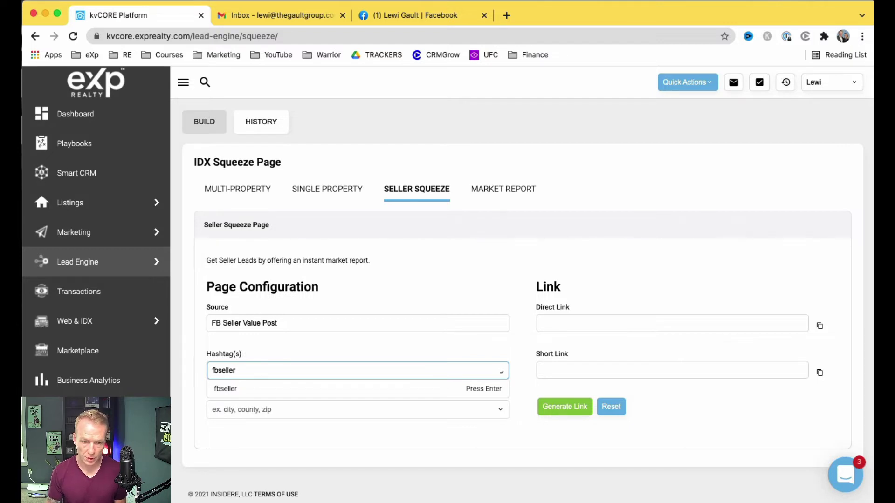
text(post)
key(Return)
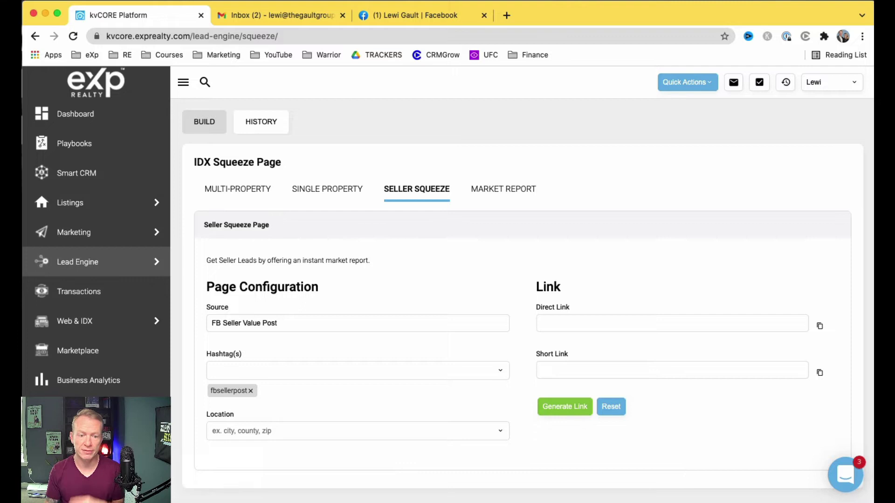
click(352, 431)
text(denver)
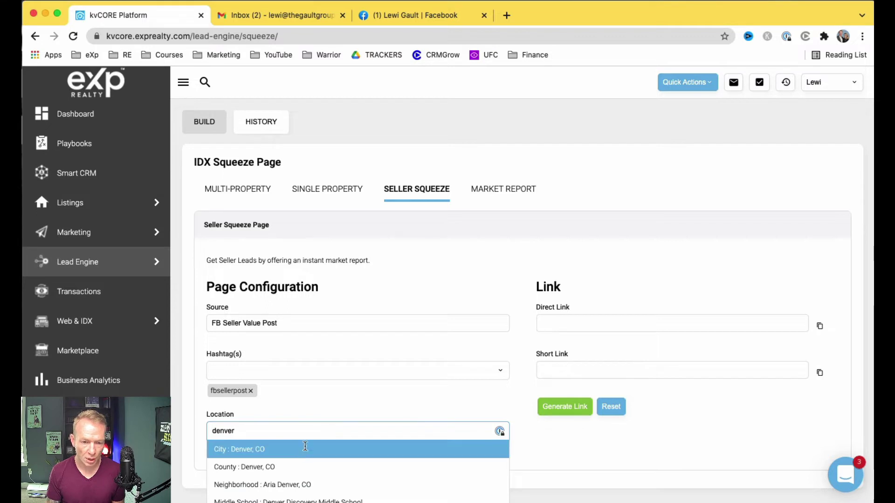
click(302, 447)
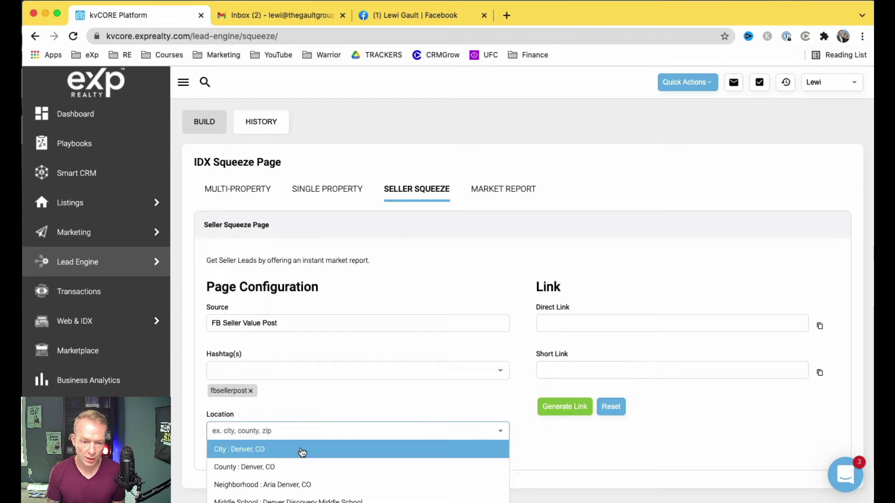
Step: Generate the seller page's direct and short links, copy the direct link, and open a new tab
click(568, 409)
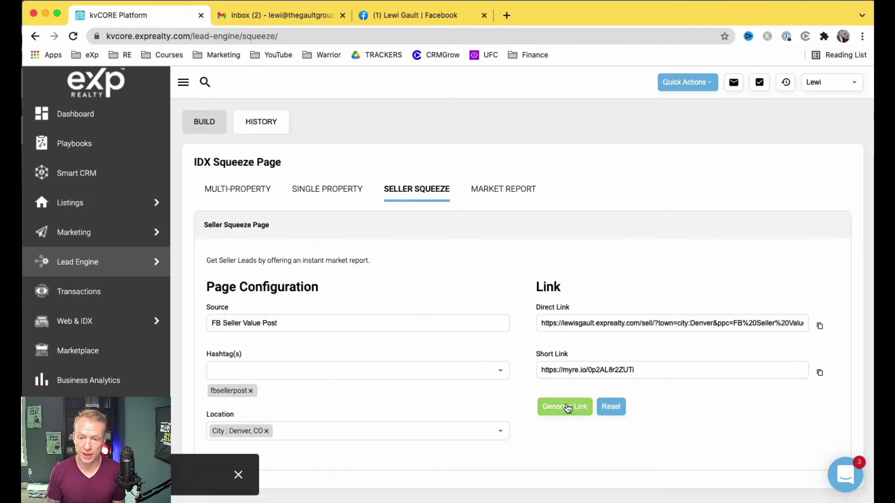
click(819, 328)
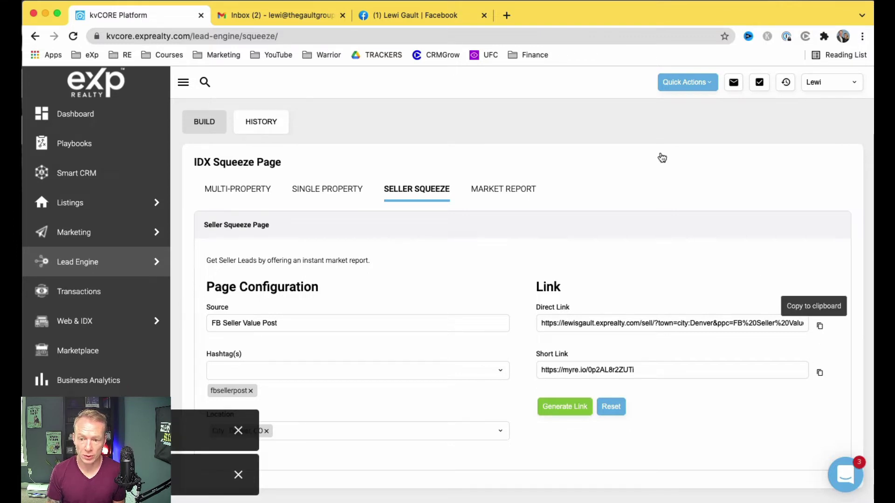
click(505, 19)
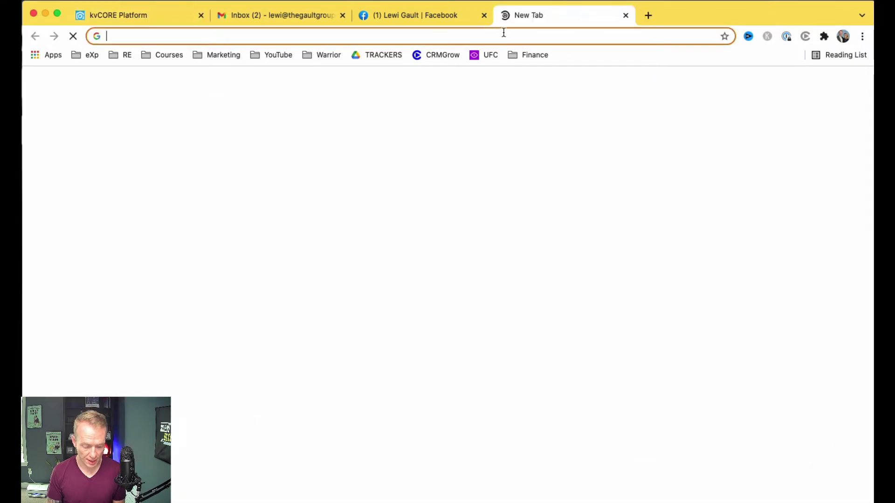
key(super+v)
key(Return)
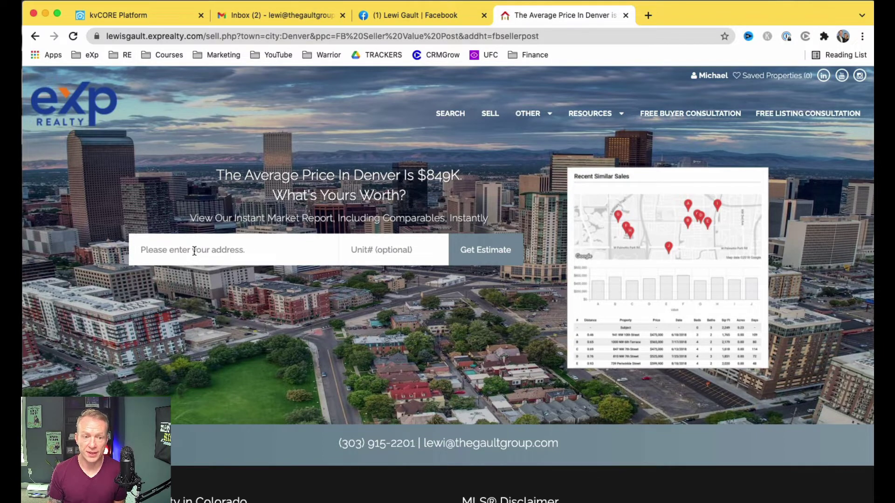
text(50)
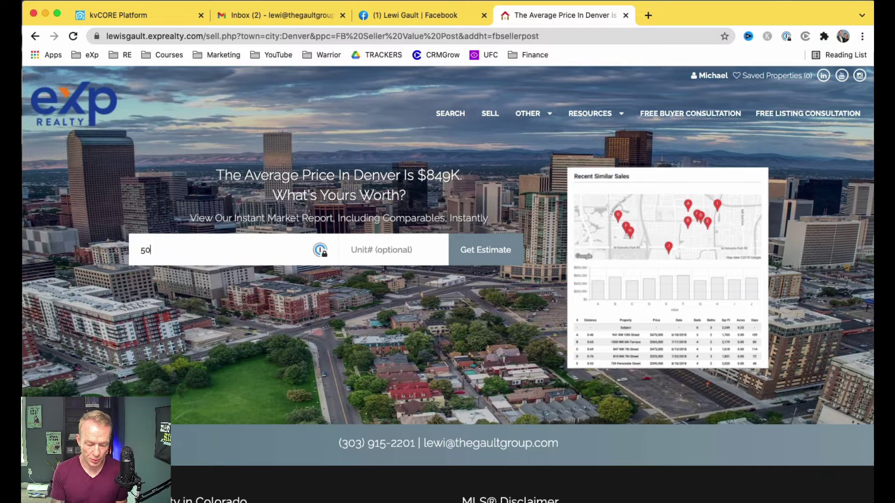
text(64 valentia)
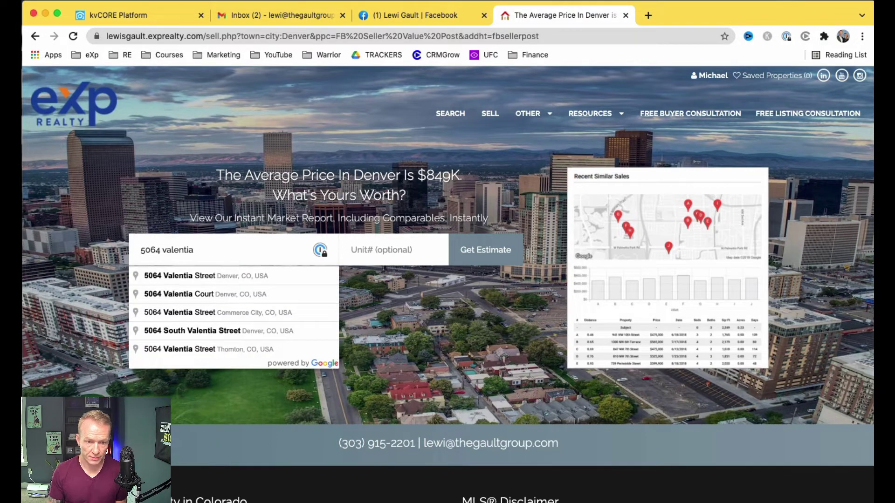
click(189, 275)
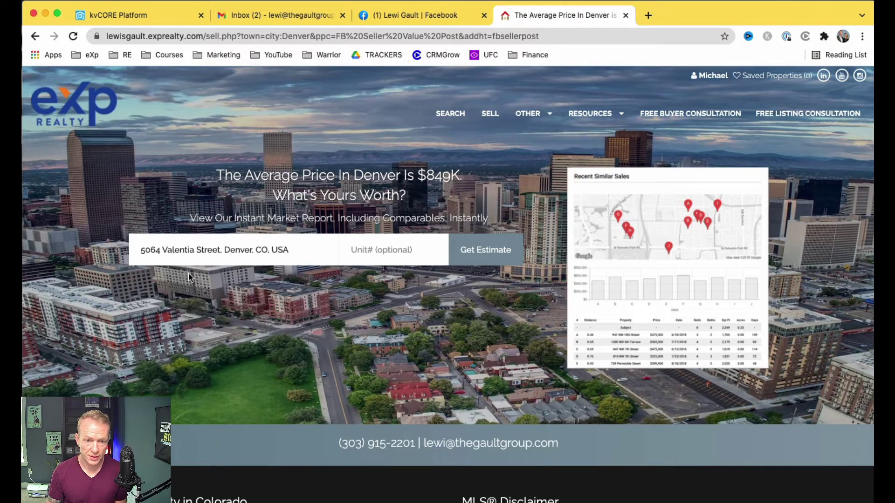
click(484, 257)
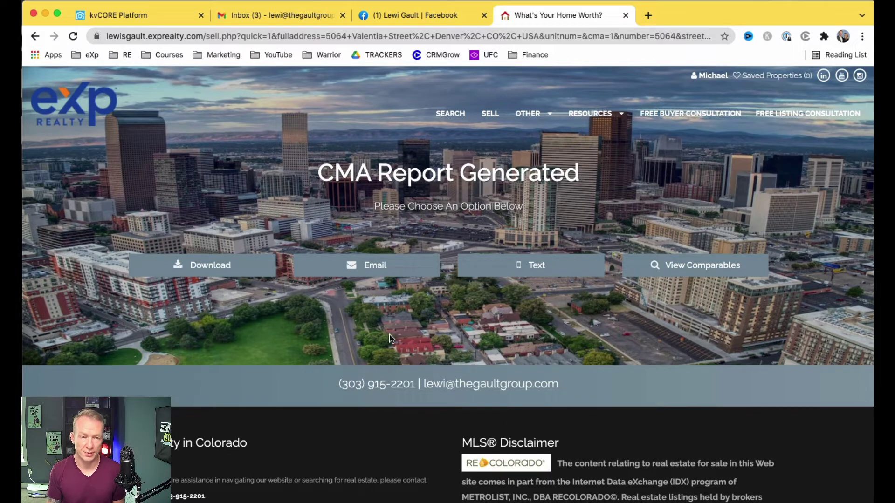
click(212, 275)
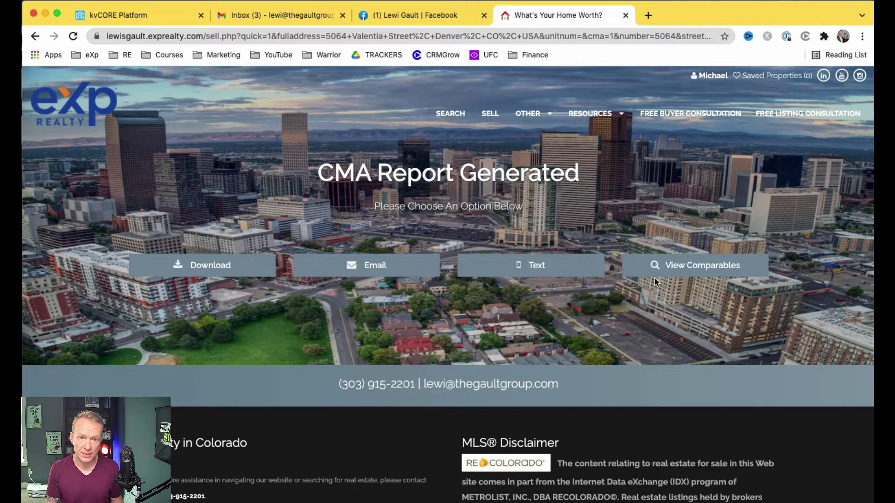
click(295, 20)
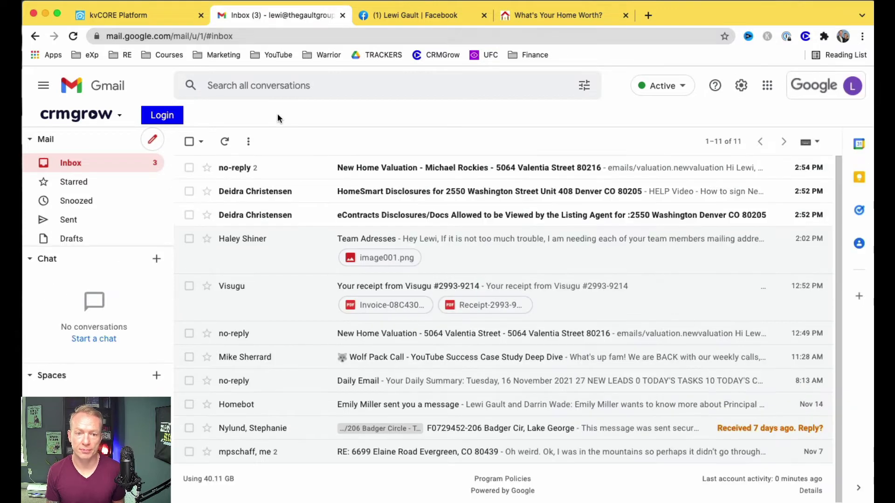
click(448, 172)
click(386, 215)
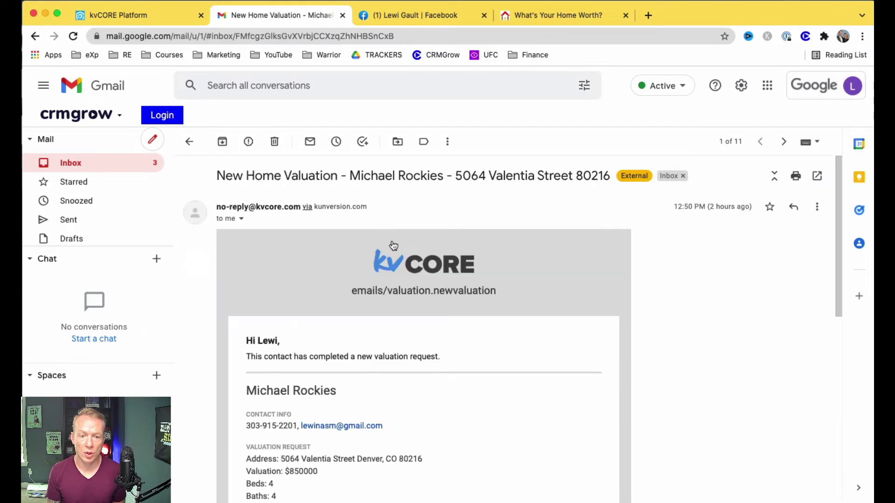
scroll(440, 297, down, 1)
scroll(441, 300, down, 5)
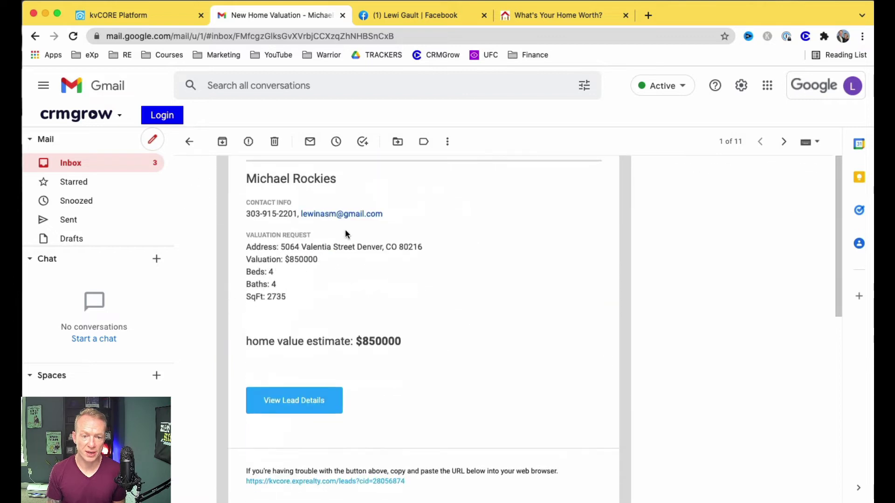
scroll(317, 306, up, 6)
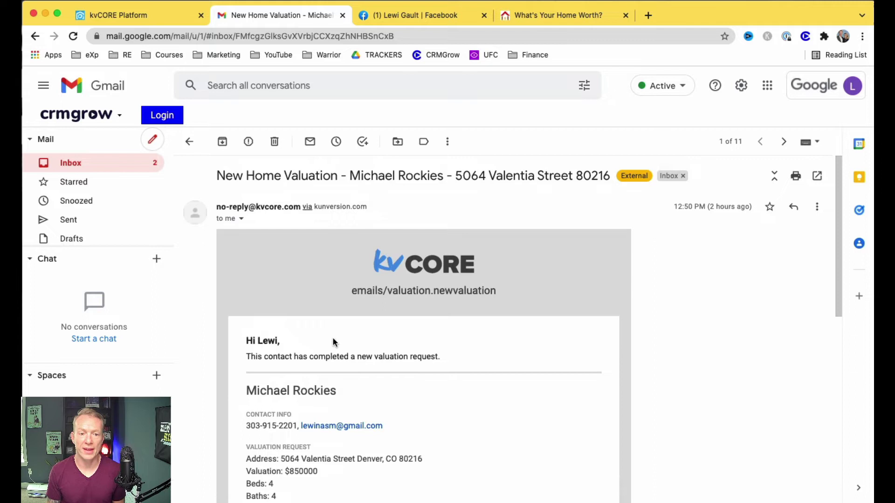
click(141, 17)
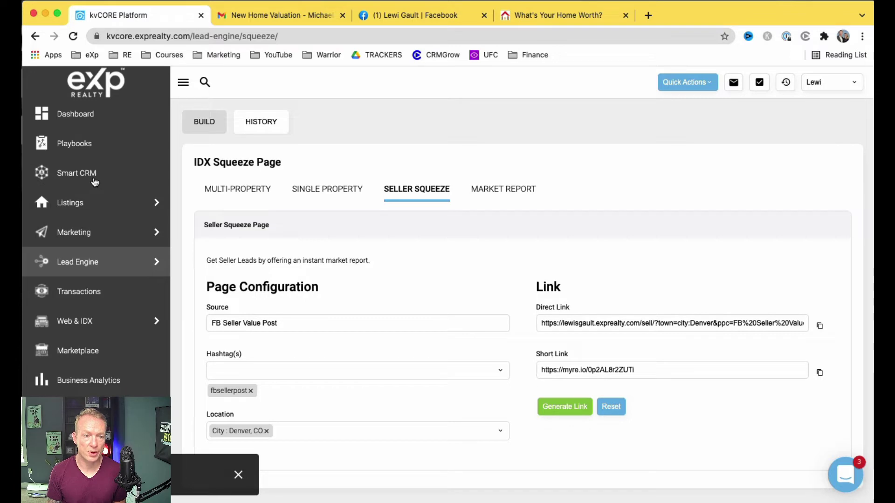
click(82, 122)
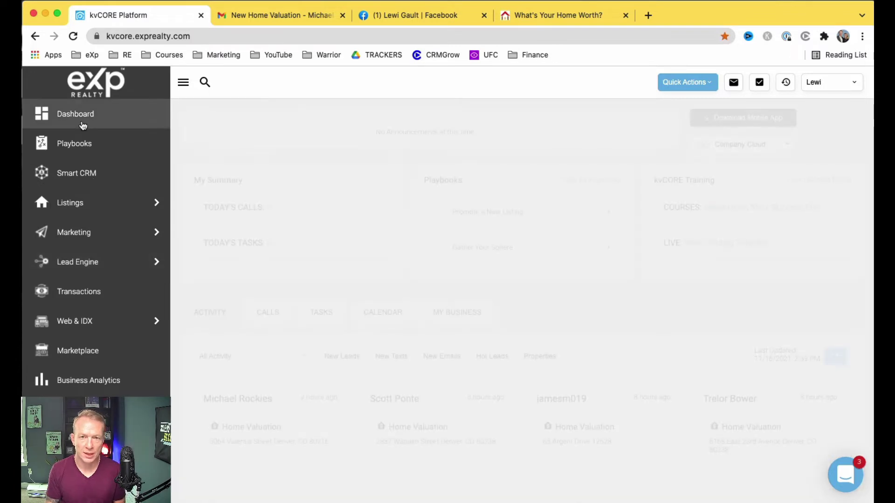
scroll(228, 318, down, 5)
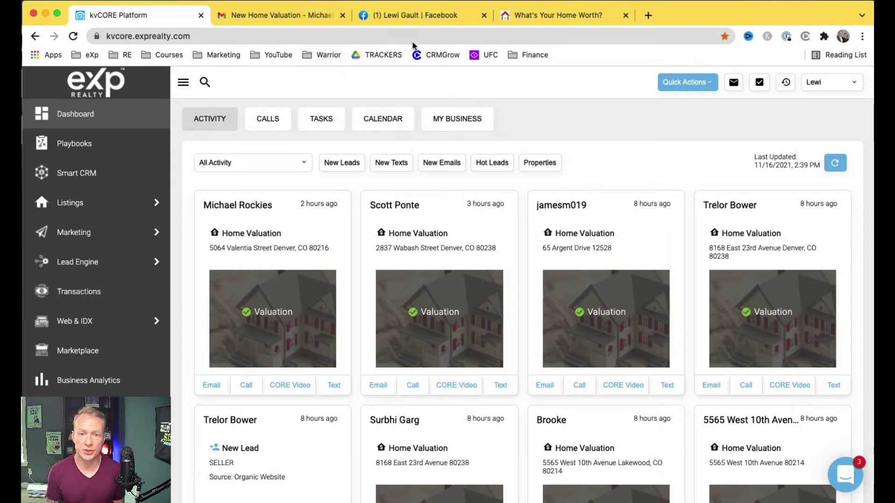
Step: Browse the Facebook What's Your Home Worth? post and its comments, then return to Gmail
click(429, 19)
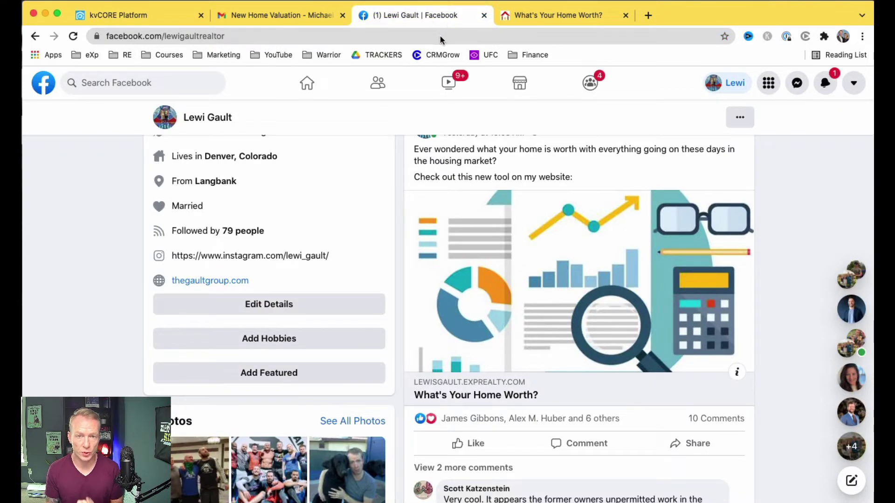
scroll(507, 191, up, 3)
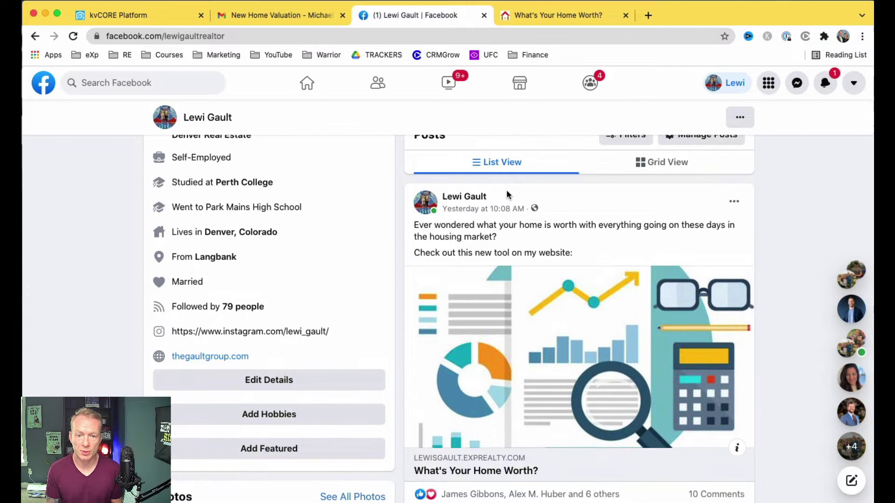
scroll(513, 214, down, 1)
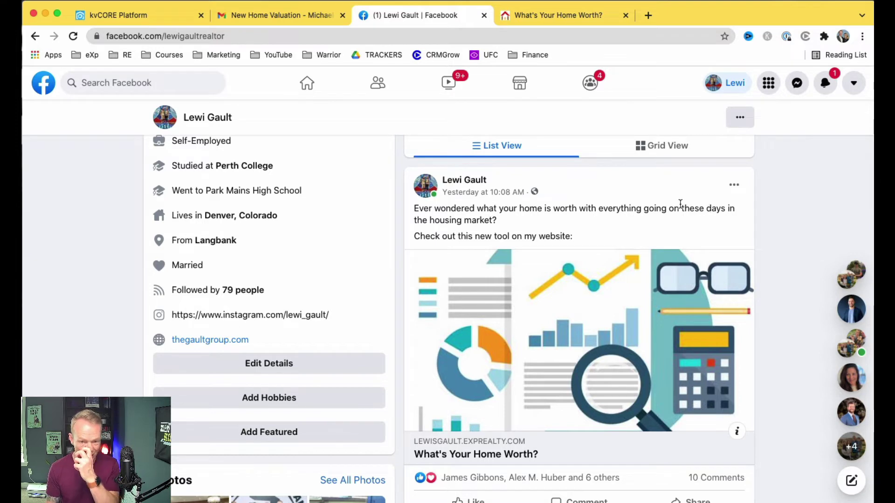
scroll(485, 244, down, 3)
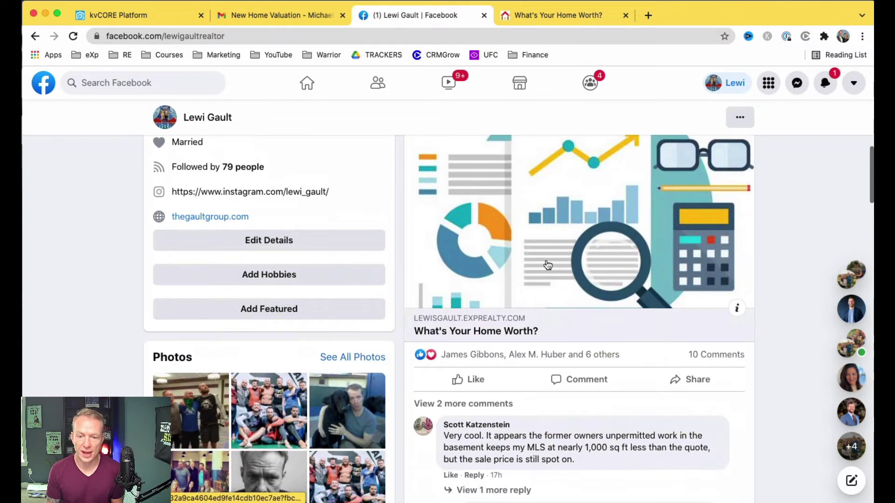
scroll(552, 280, down, 2)
scroll(558, 303, up, 1)
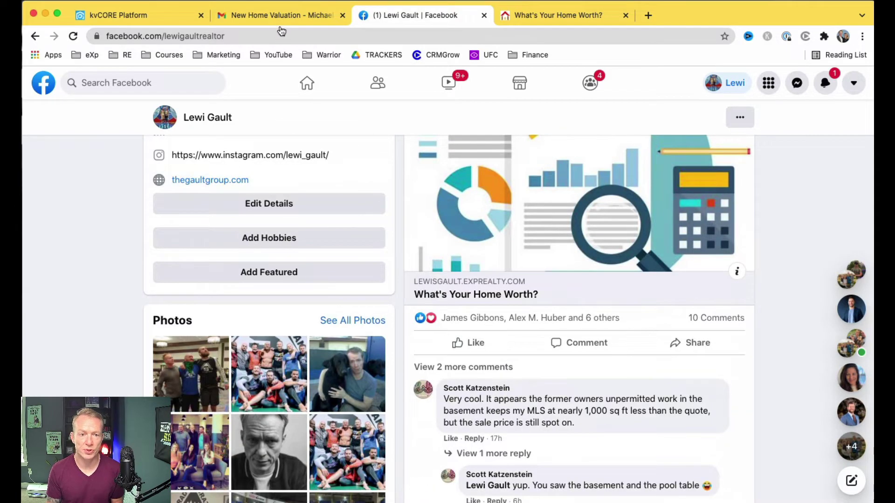
scroll(288, 21, up, 2)
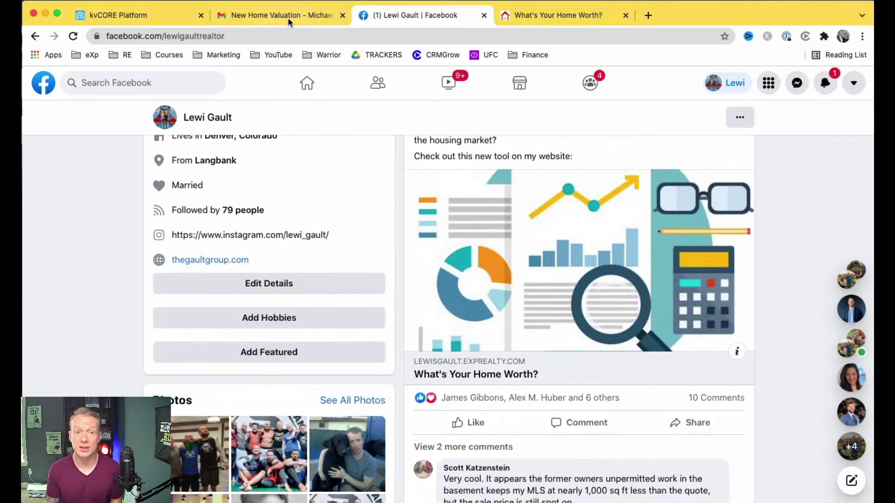
click(287, 16)
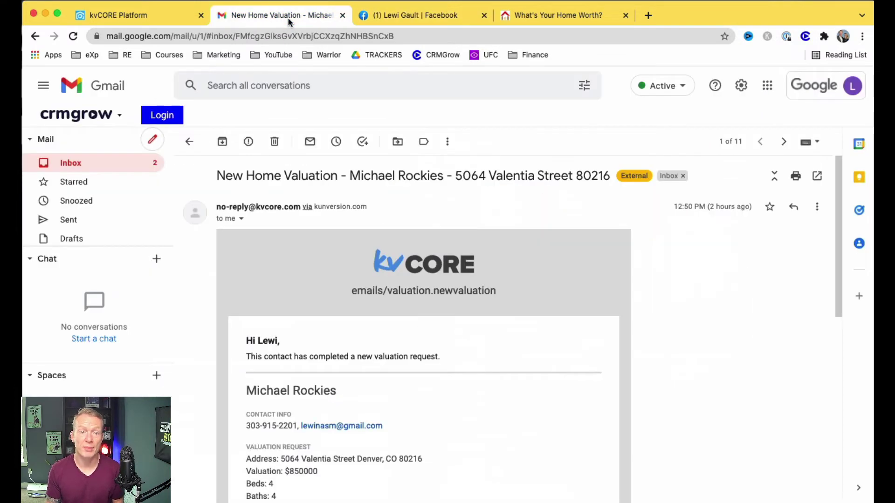
Step: Open the no-reply Daily Email summary and scroll through its 27 new leads and their sources
click(86, 171)
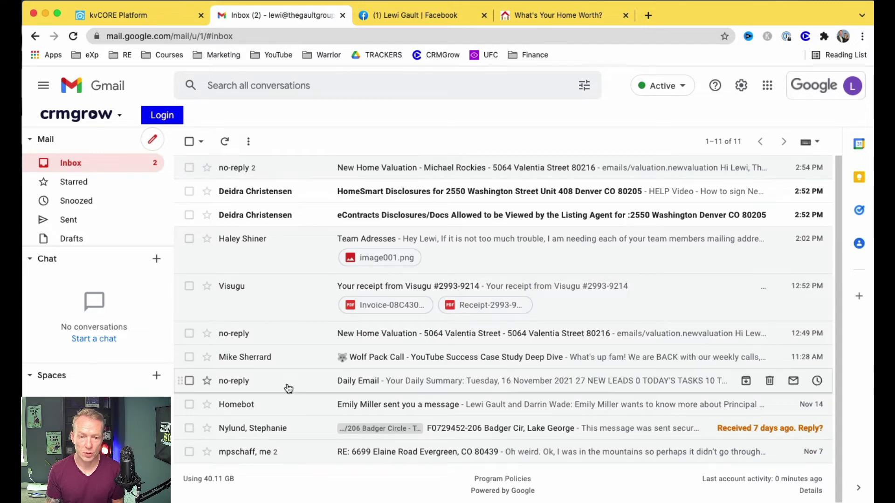
click(368, 386)
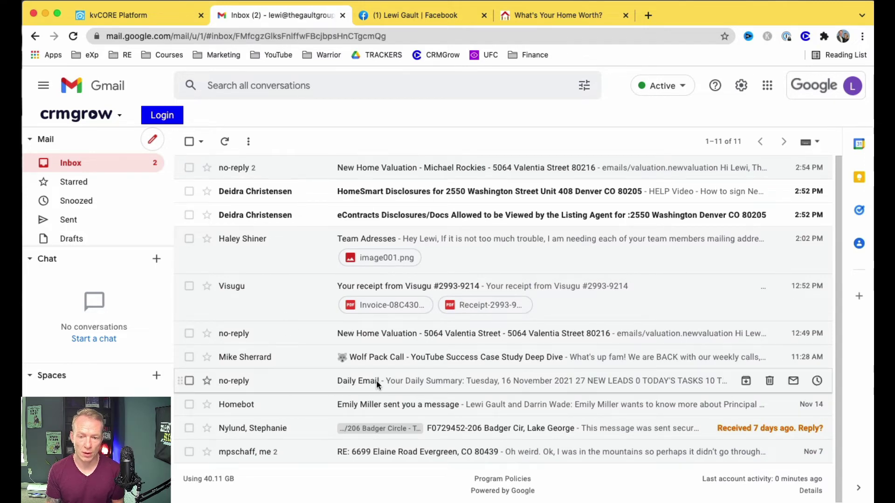
scroll(376, 379, down, 3)
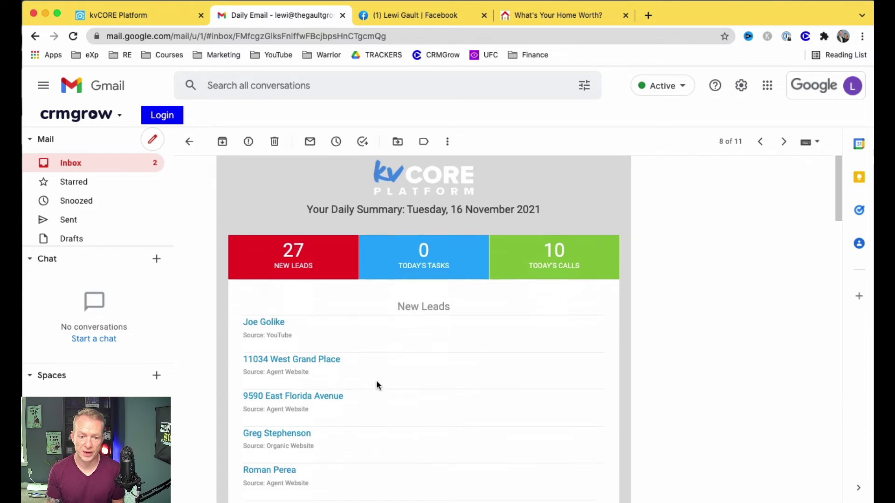
scroll(376, 380, down, 2)
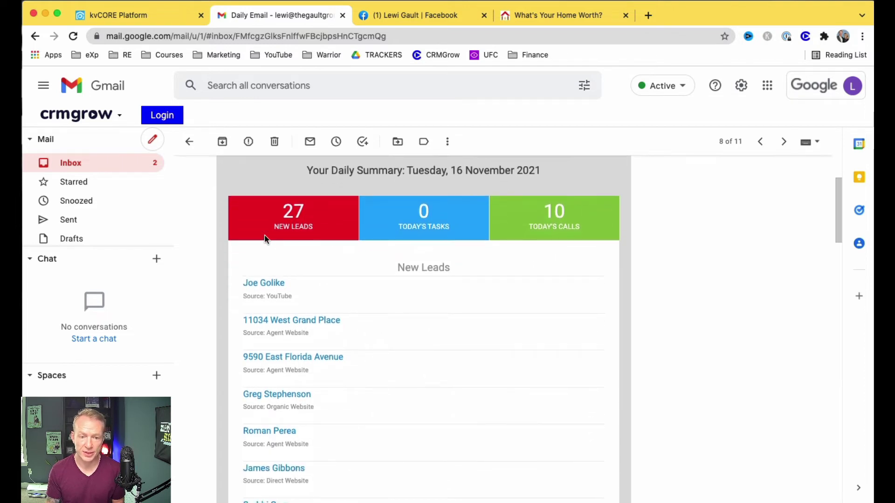
scroll(344, 327, down, 6)
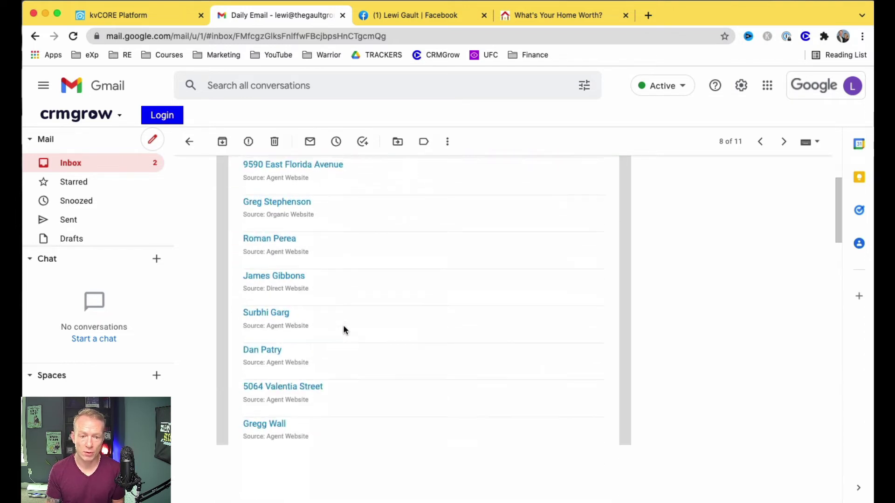
scroll(343, 329, down, 5)
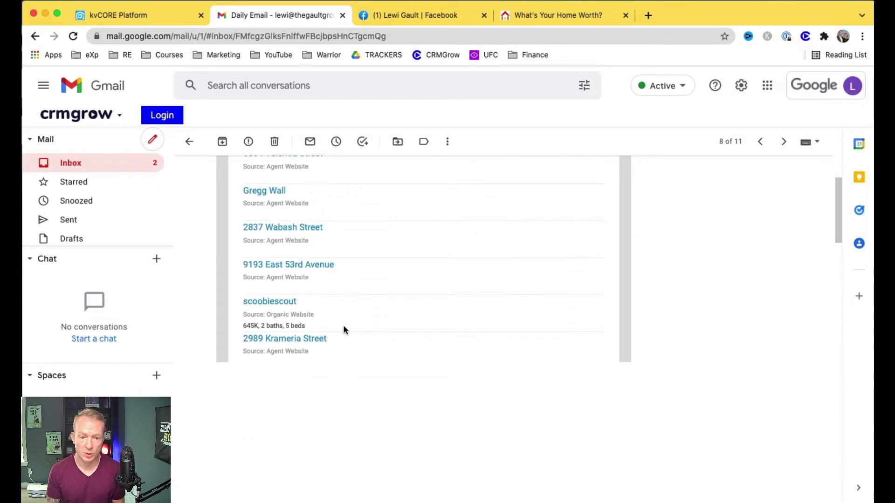
scroll(343, 328, down, 5)
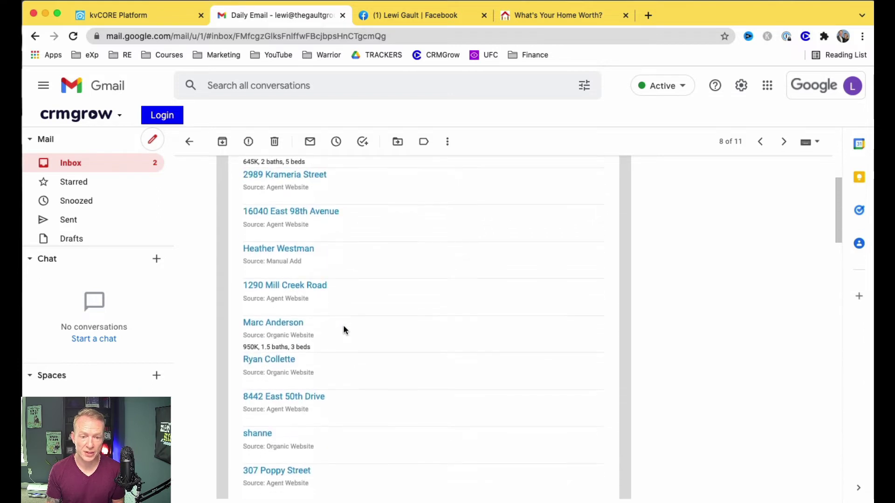
scroll(344, 328, down, 2)
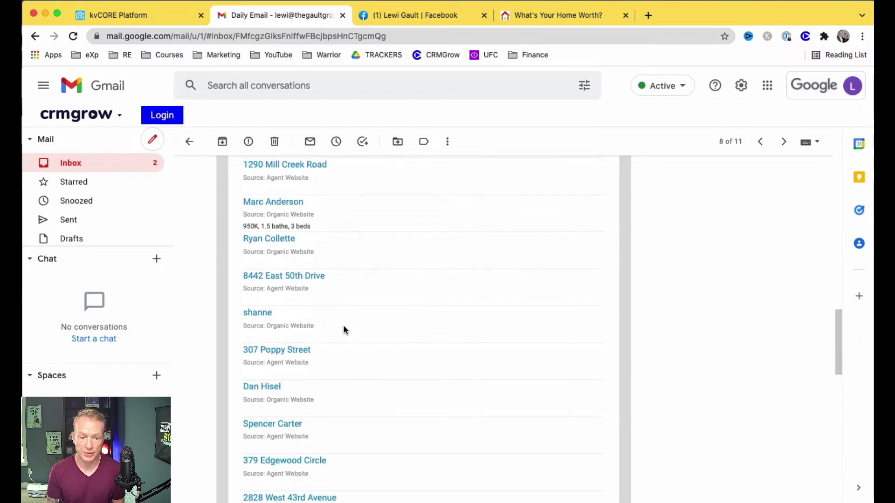
Step: Switch back to the kvCORE Platform tab to view the Home Valuation activity feed
click(159, 21)
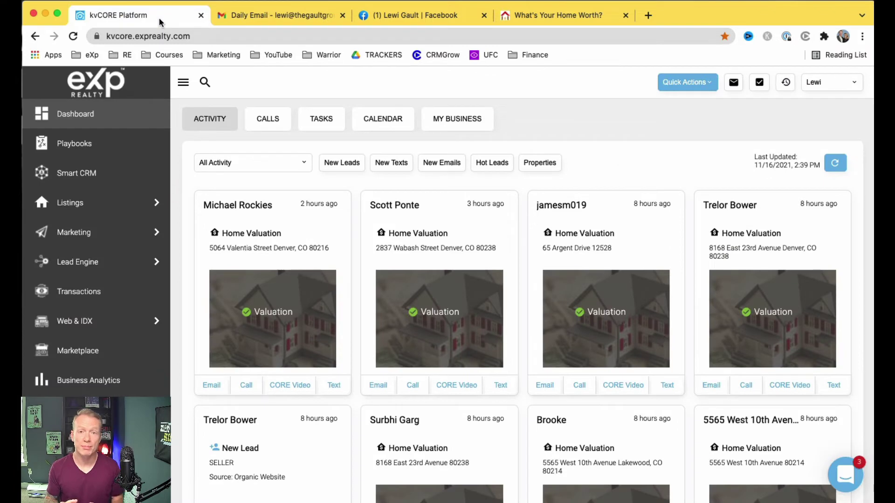
Step: Search the Smart CRM contacts by the lead's last name, leaving one matching contact
click(92, 178)
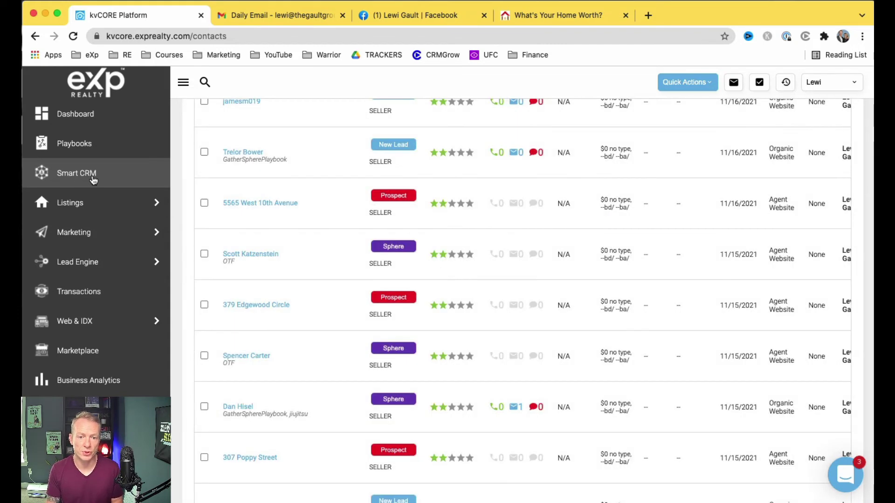
scroll(260, 240, up, 2)
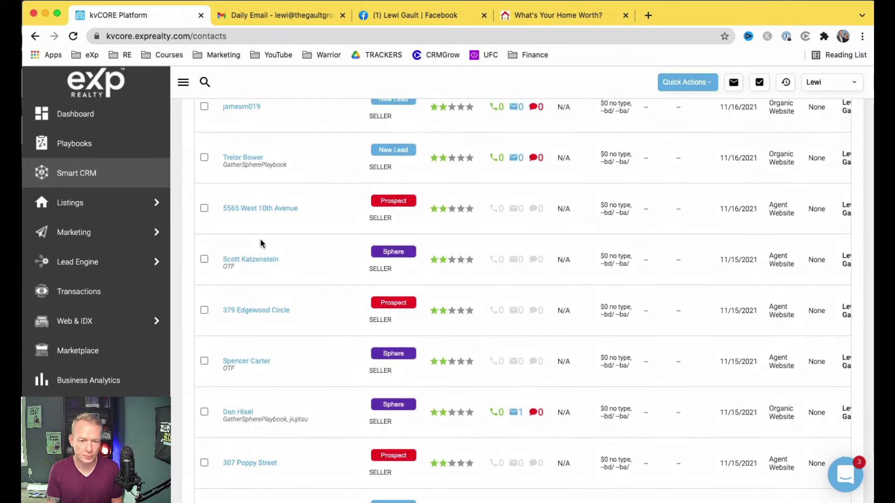
scroll(260, 239, up, 3)
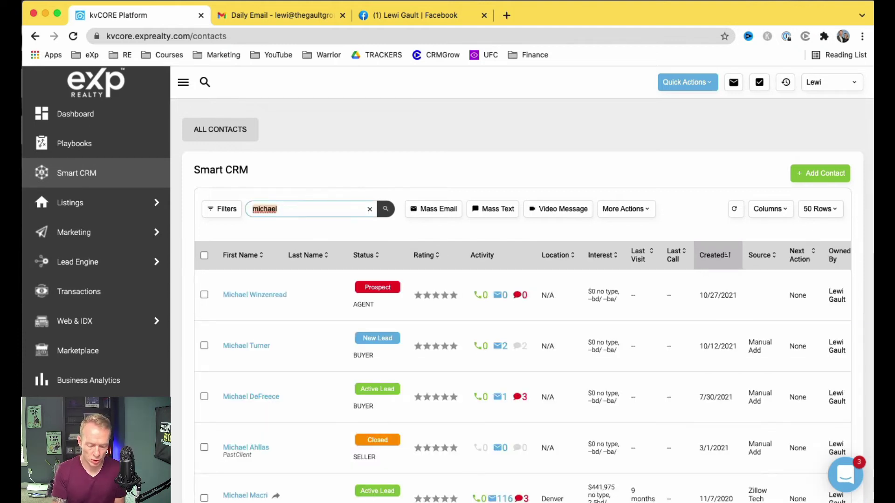
text(rockies)
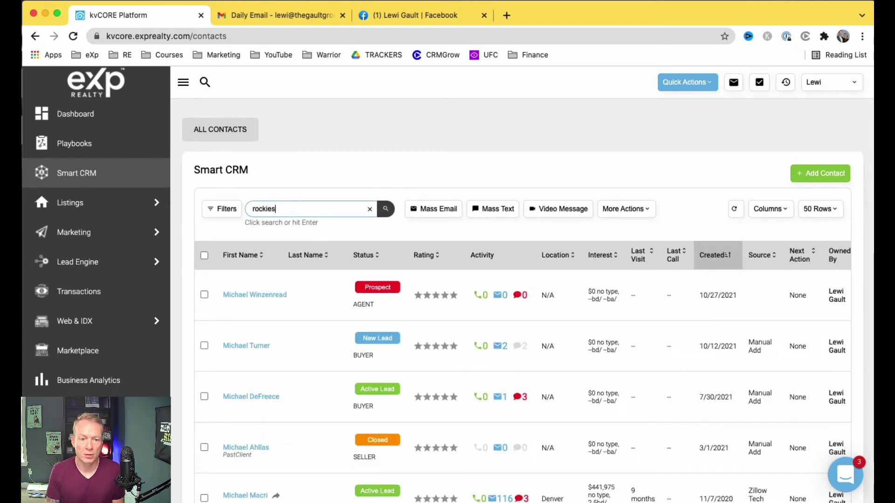
key(Return)
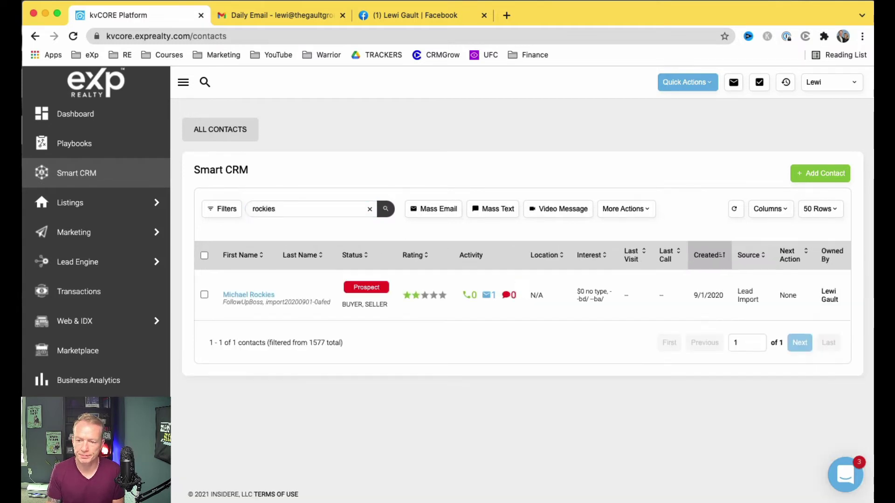
Step: Open the matching contact's record and review its two $850,000 Seller Valuation timeline entries
click(241, 298)
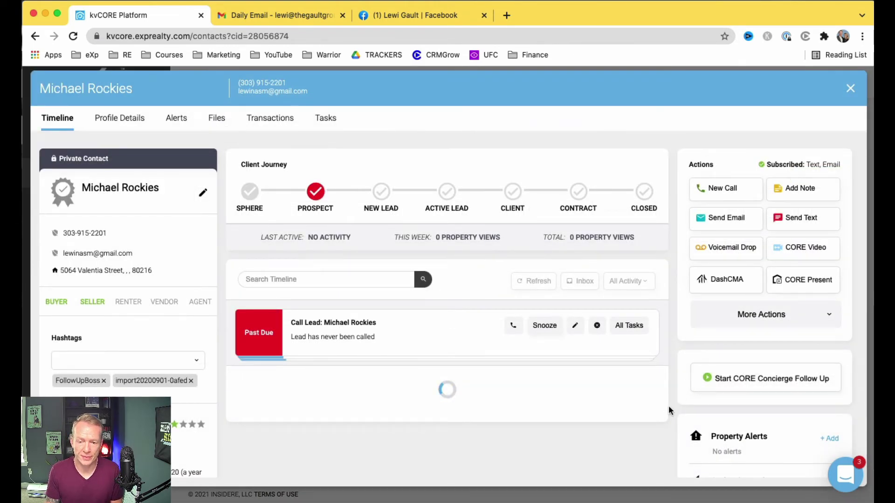
scroll(660, 412, down, 1)
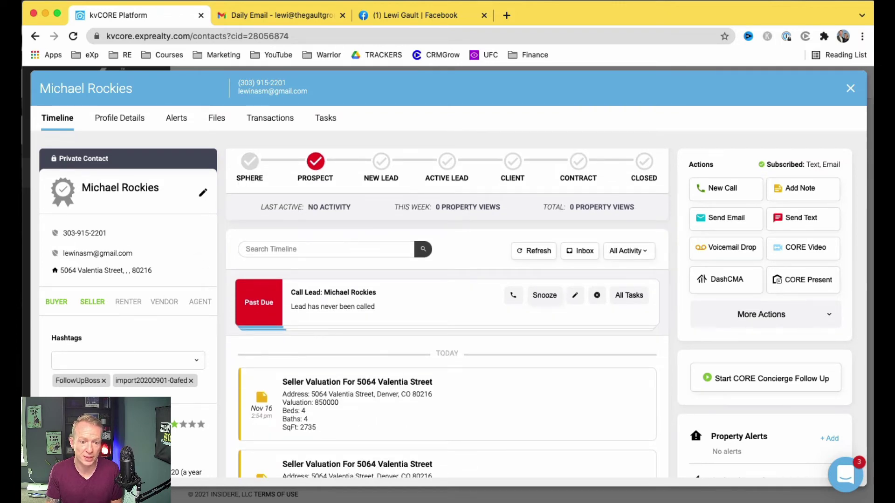
scroll(128, 280, down, 2)
scroll(648, 362, down, 10)
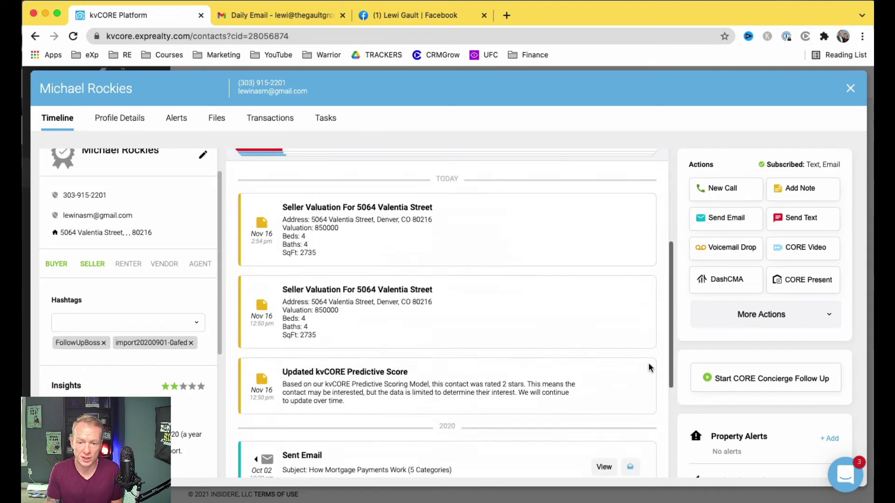
scroll(705, 398, down, 4)
scroll(705, 397, down, 1)
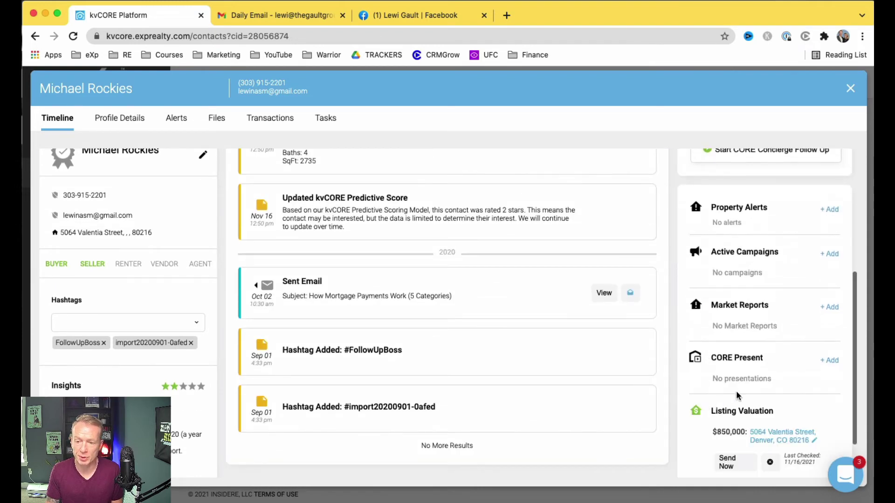
Step: Add a market report for location 80238, sent every 28 days
click(827, 310)
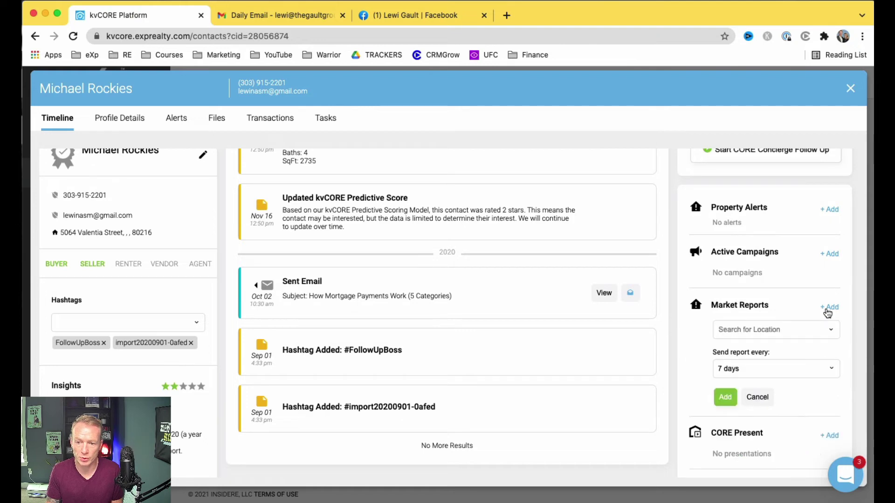
click(806, 329)
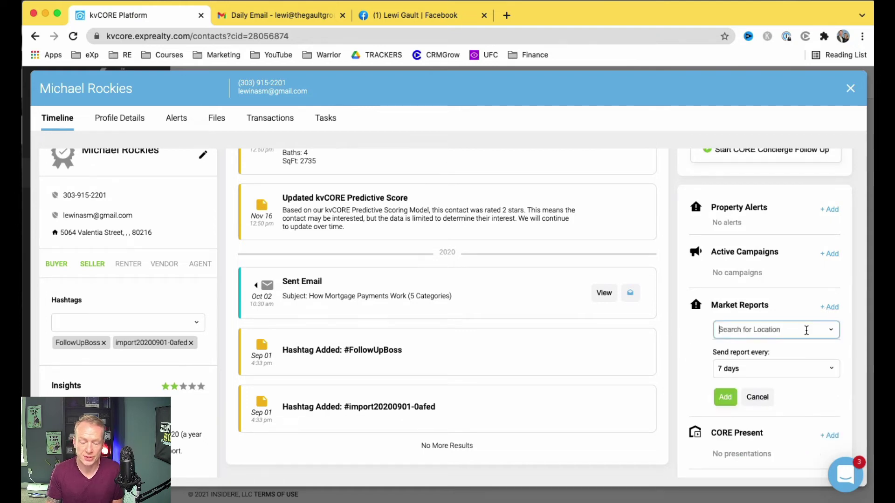
text(80238)
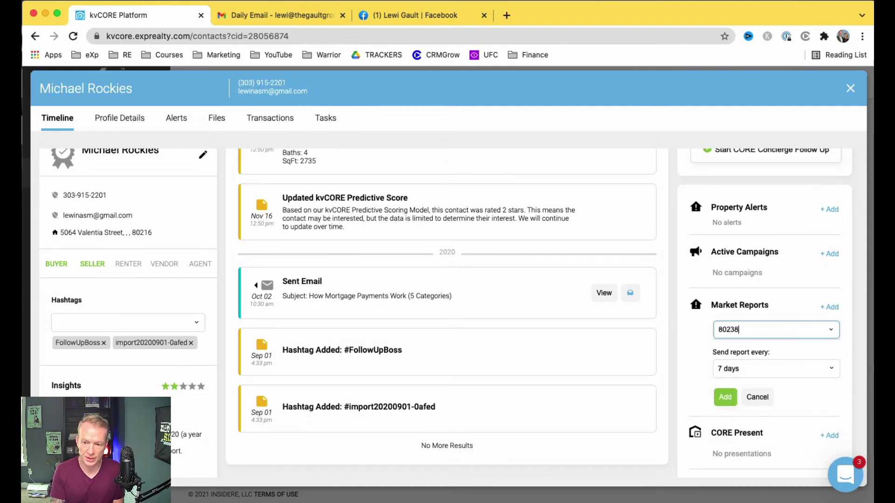
click(830, 369)
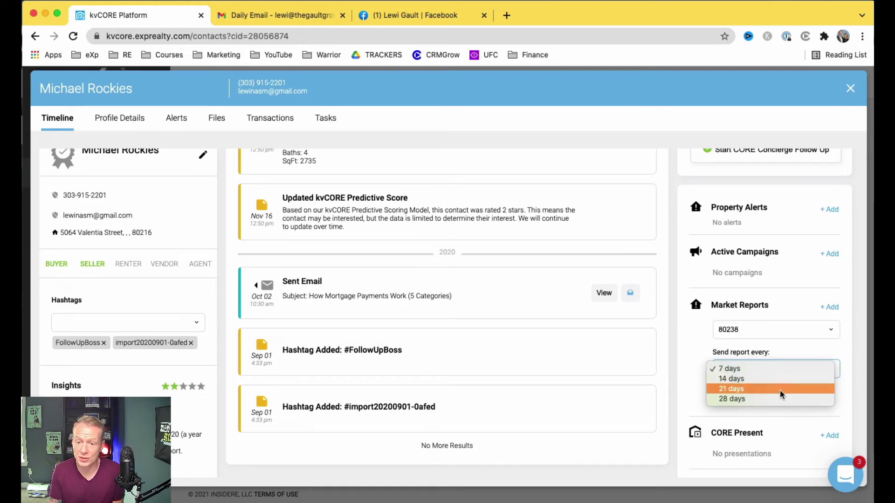
click(775, 399)
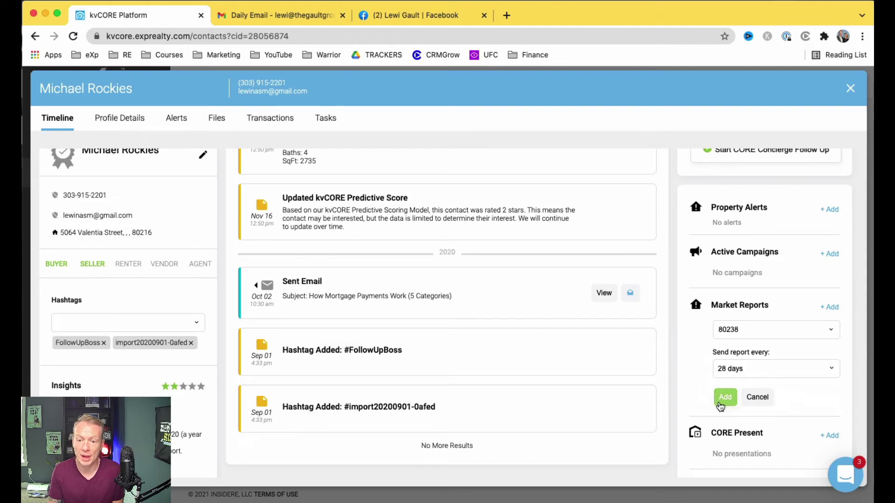
click(724, 399)
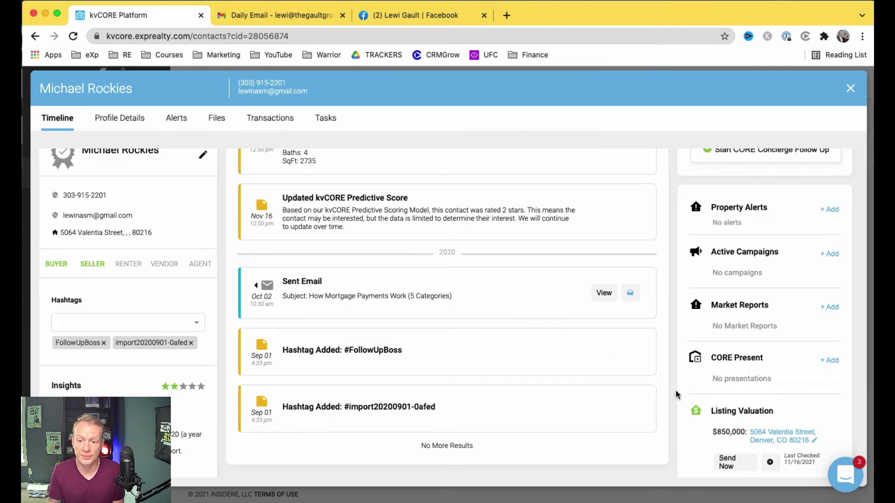
Step: Add the 'GG - Selling in 6 - 12 Months Plan' campaign to the contact's Active Campaigns
scroll(689, 399, down, 2)
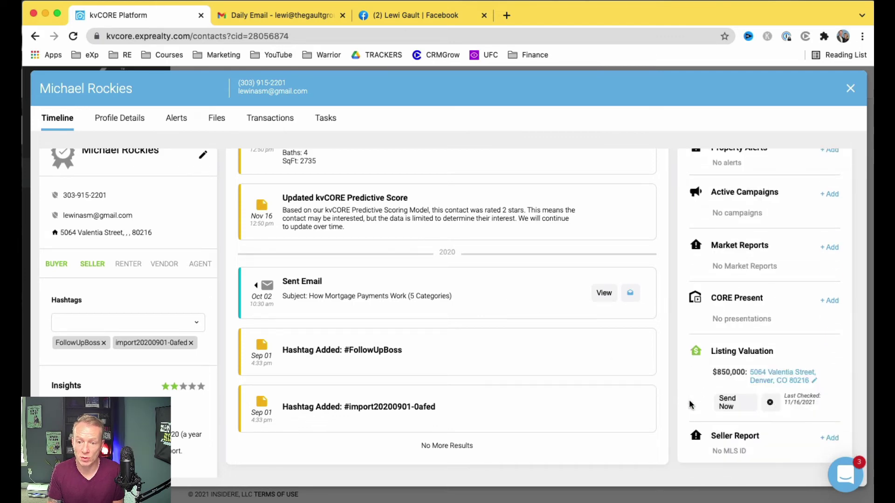
scroll(685, 384, up, 3)
scroll(685, 385, up, 2)
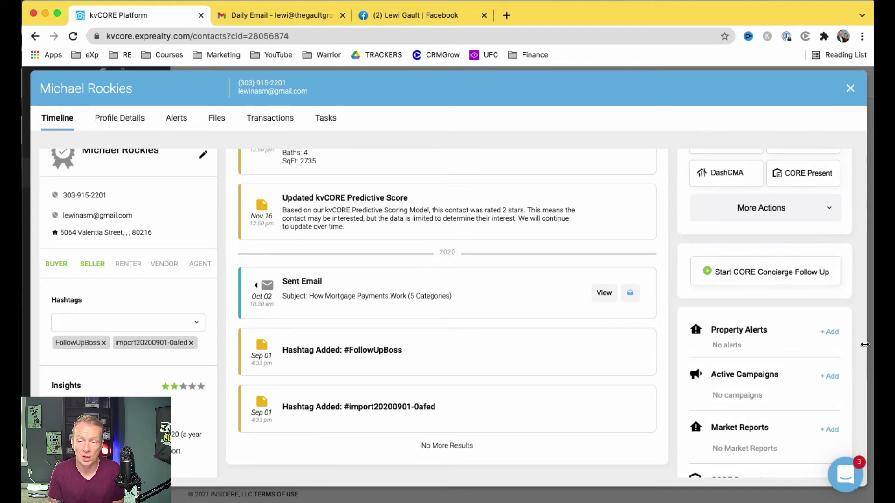
click(828, 381)
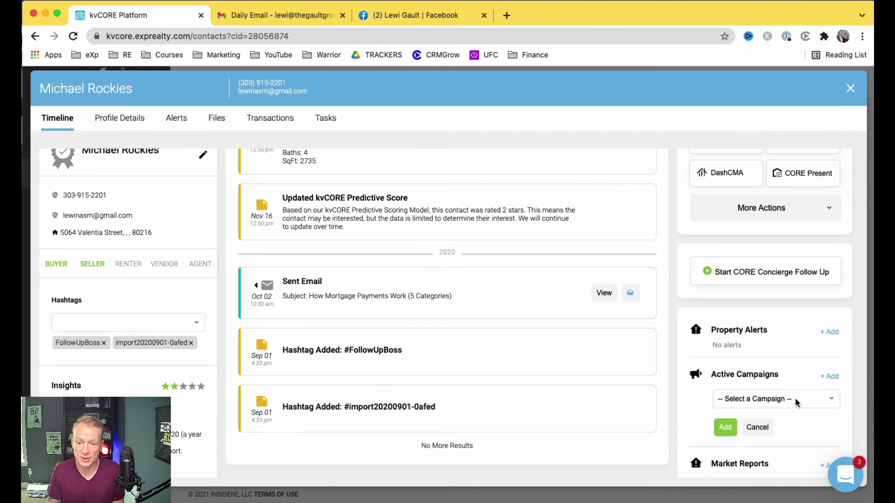
click(795, 398)
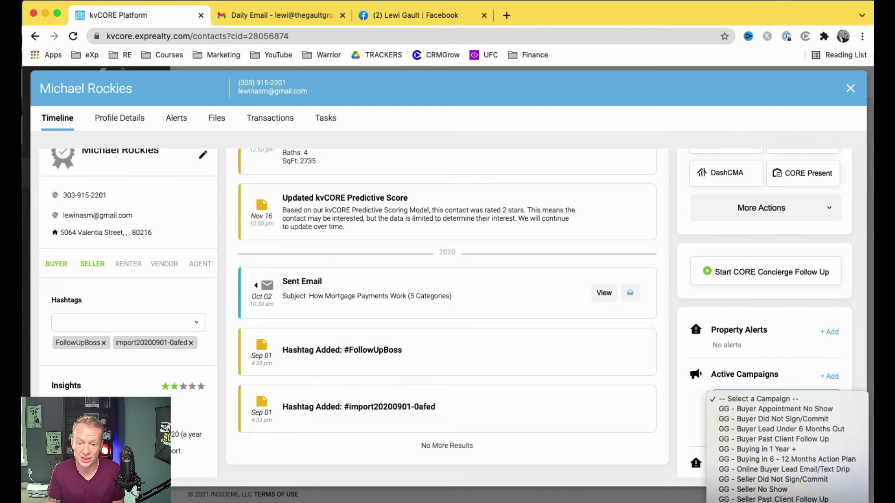
click(769, 498)
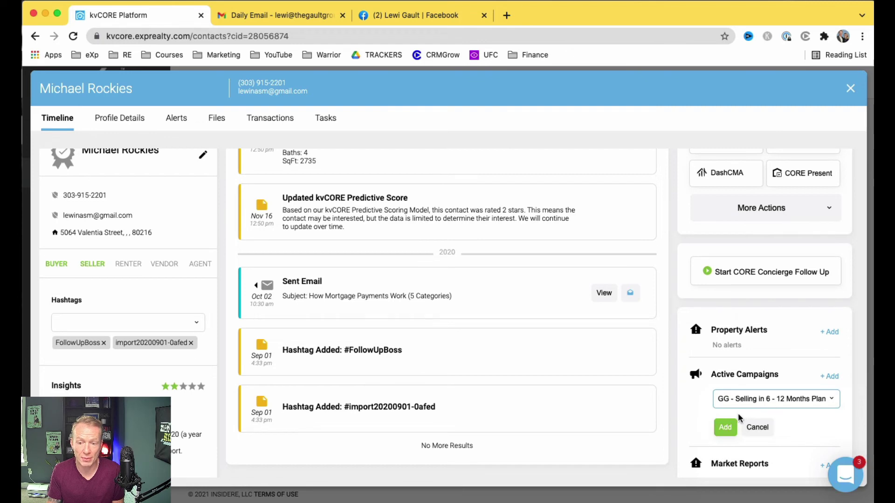
click(724, 428)
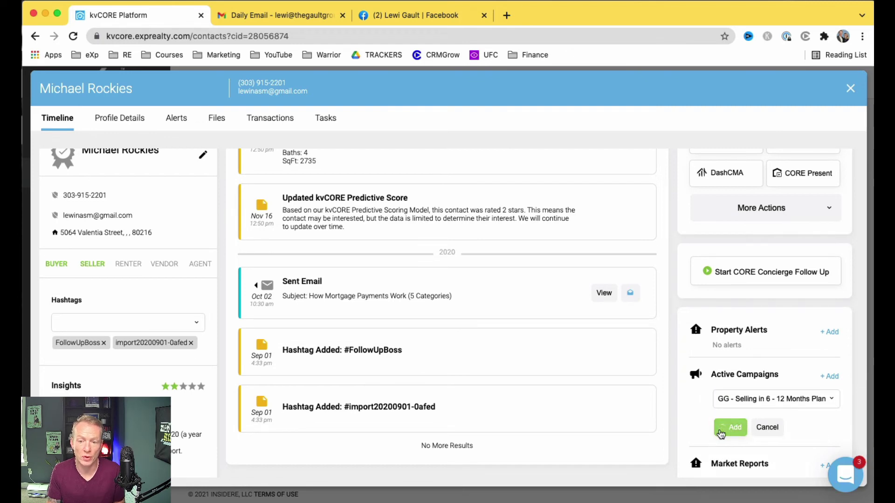
scroll(677, 399, down, 3)
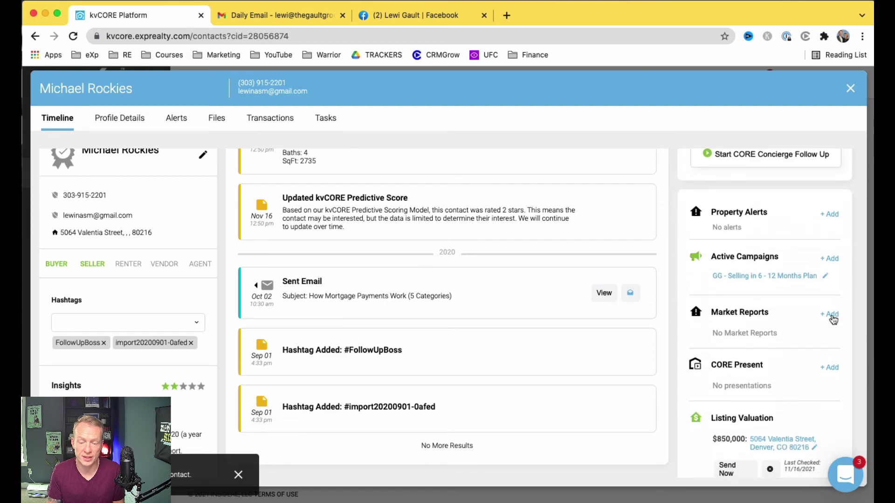
scroll(575, 332, up, 10)
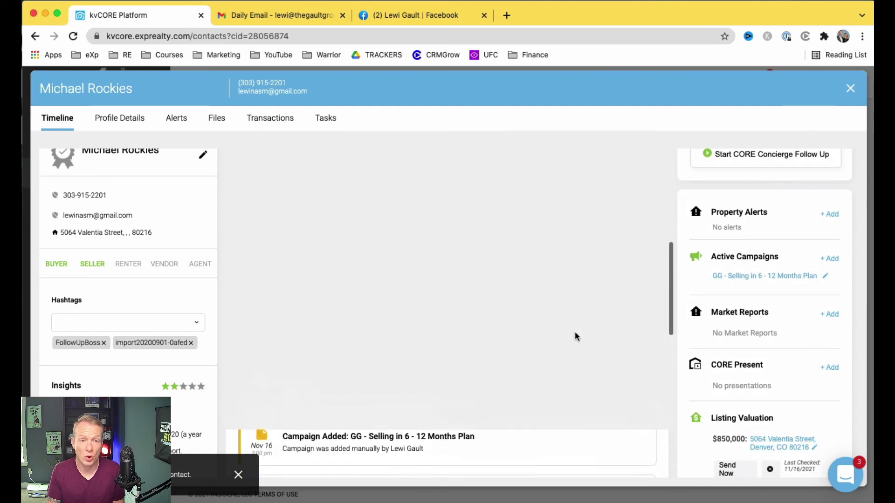